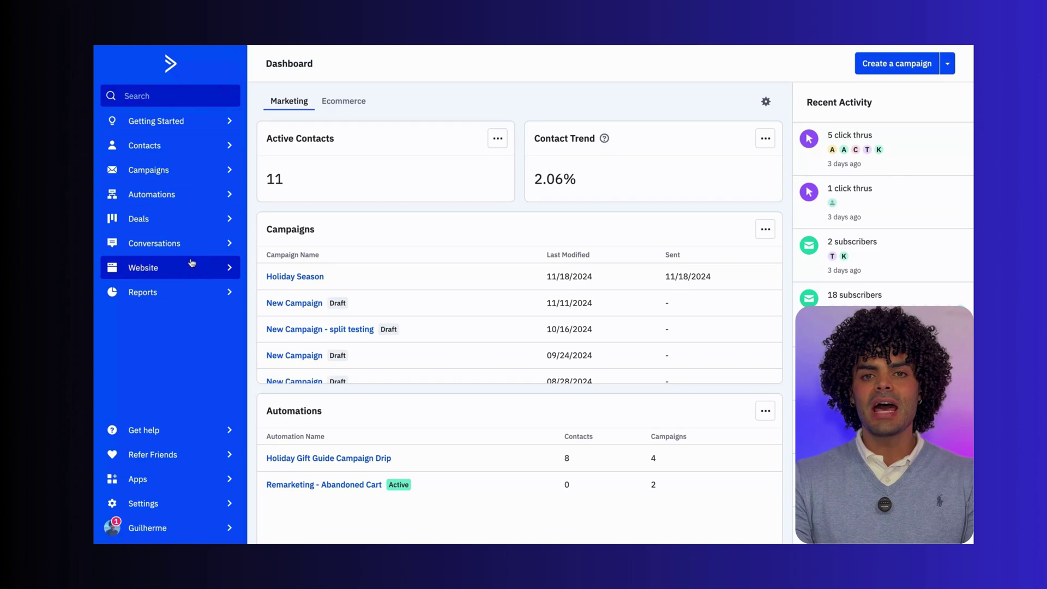
Step: Begin adding the Facebook integration from Settings > Integrations
left_click(149, 504)
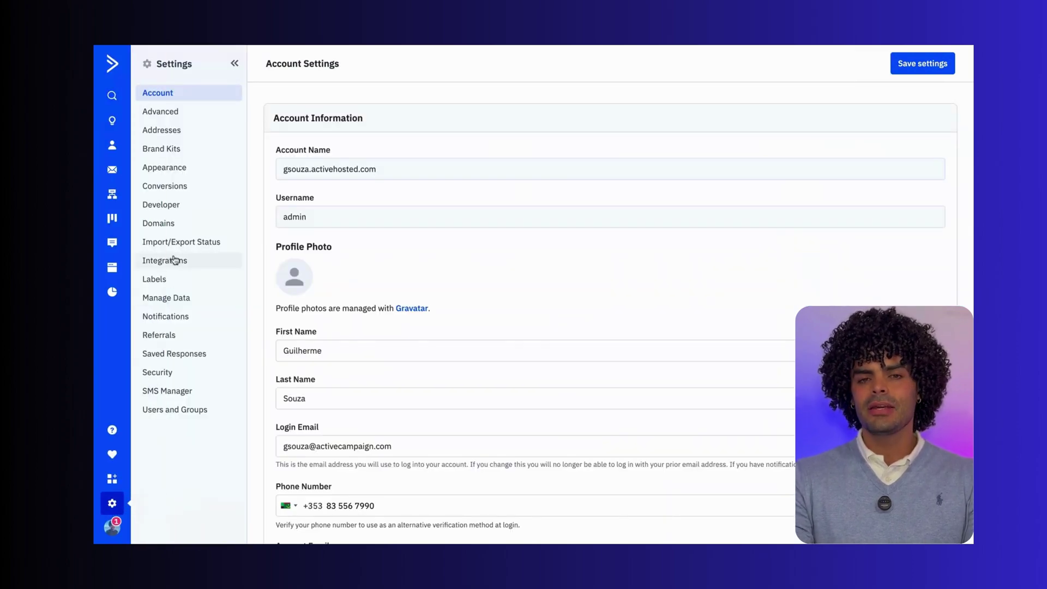
left_click(163, 262)
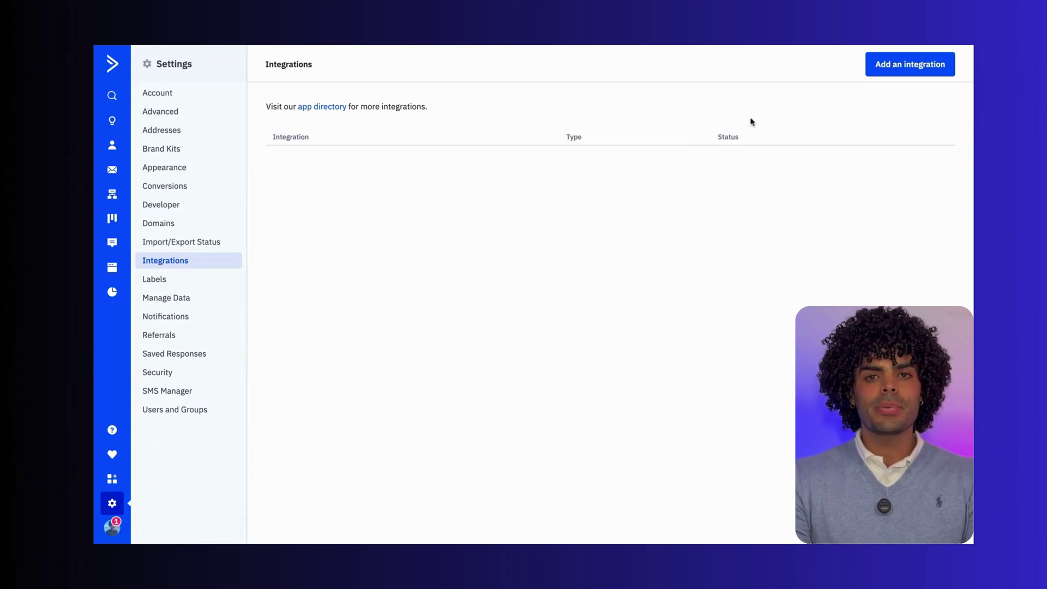
left_click(895, 73)
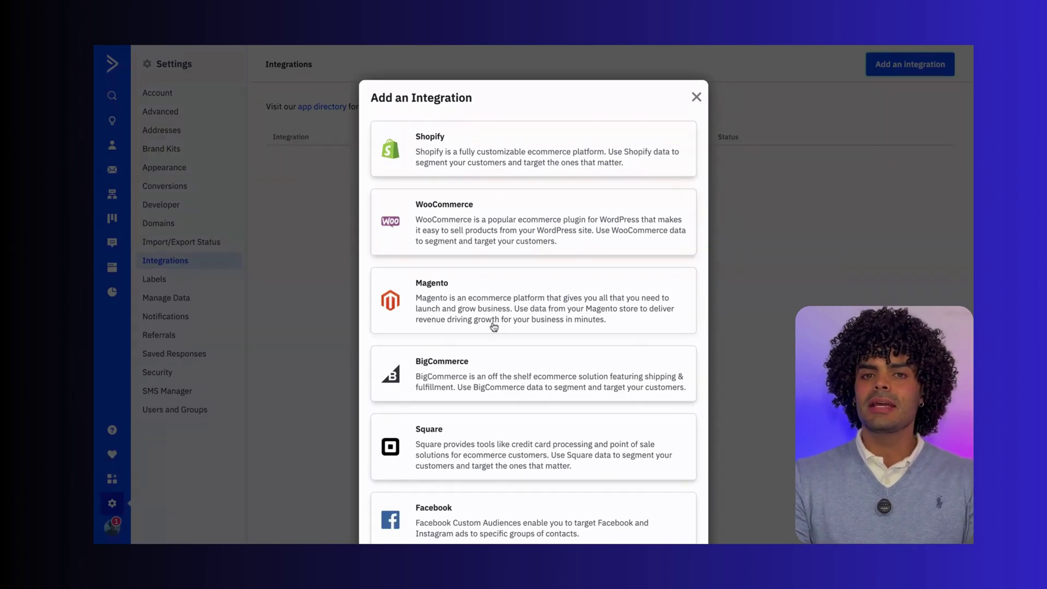
scroll(458, 446, "down", 1)
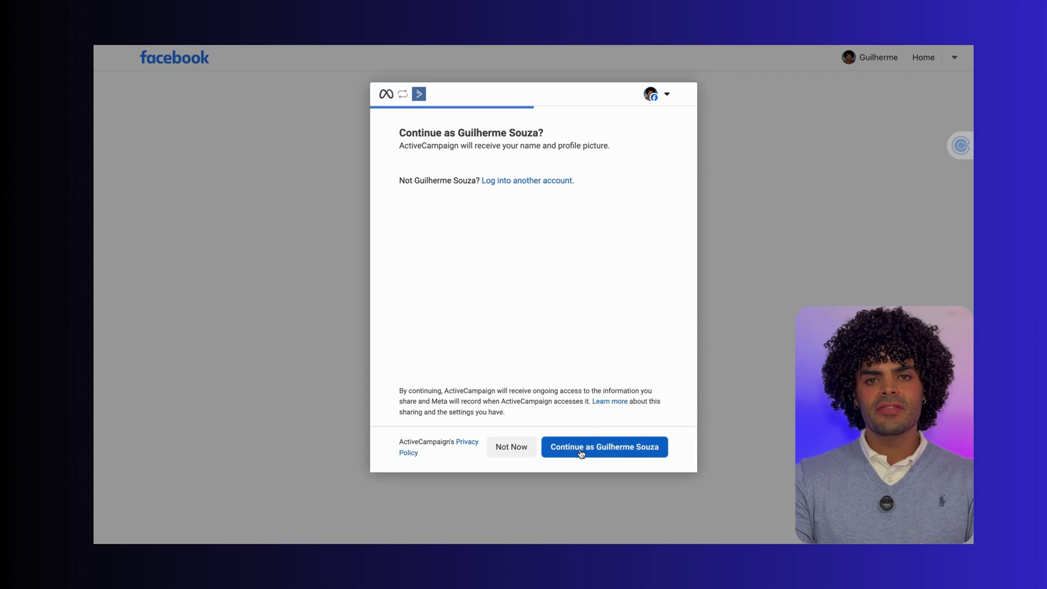
Step: Continue with the signed-in Facebook account and grant ActiveCampaign permission to manage ads
left_click(635, 450)
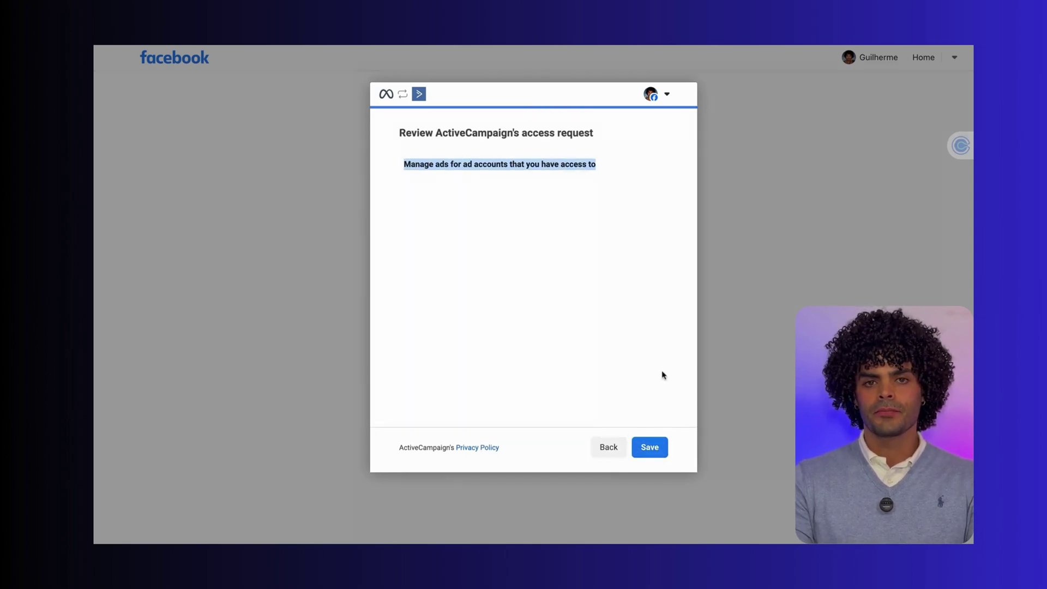
left_click(654, 447)
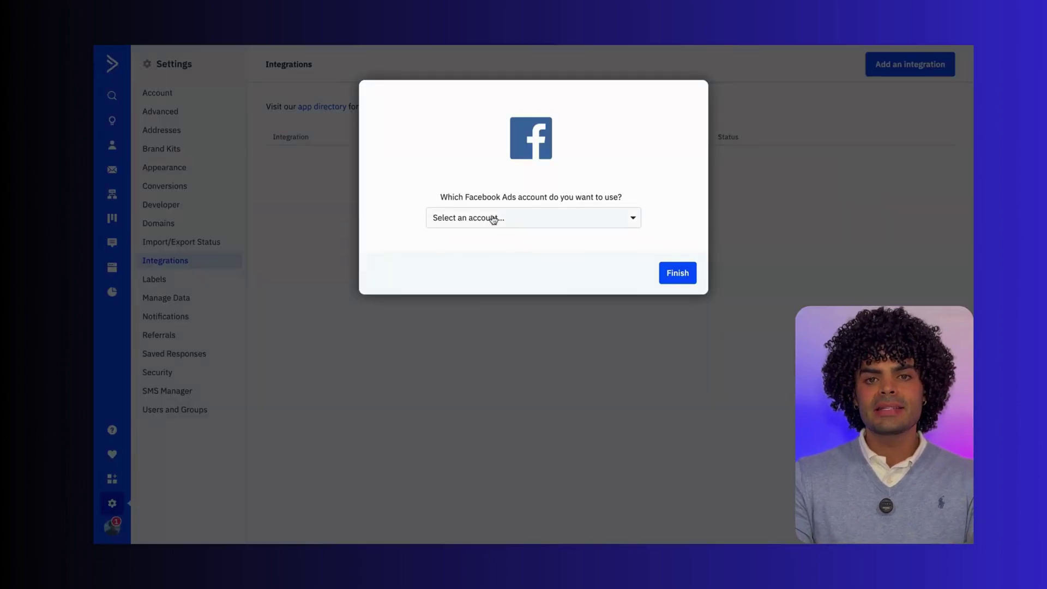
left_click(494, 220)
left_click(472, 288)
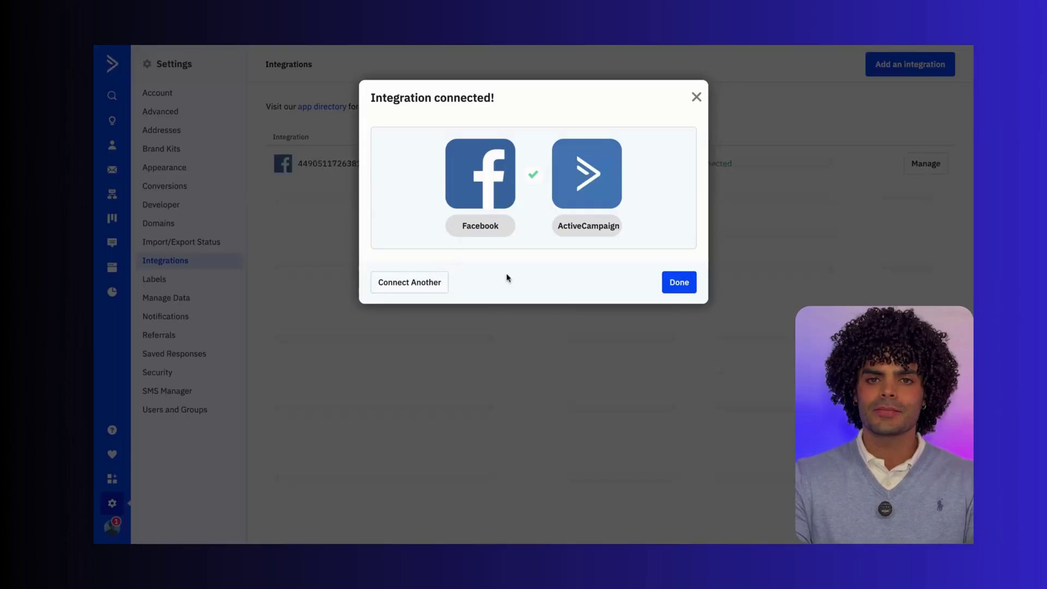
left_click(666, 284)
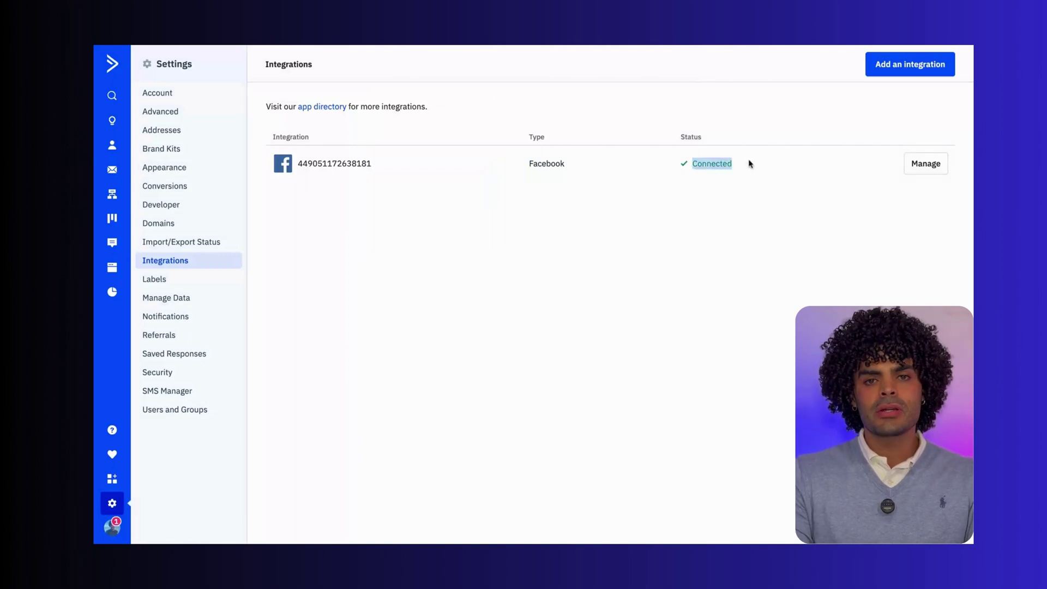
left_click(565, 164)
double_click(566, 165)
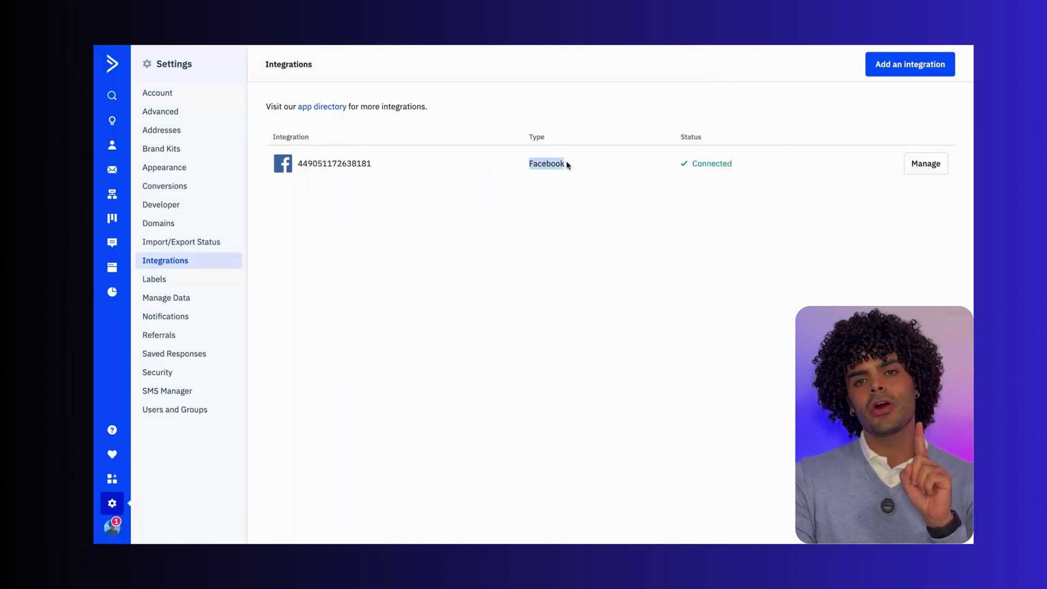
left_click(488, 214)
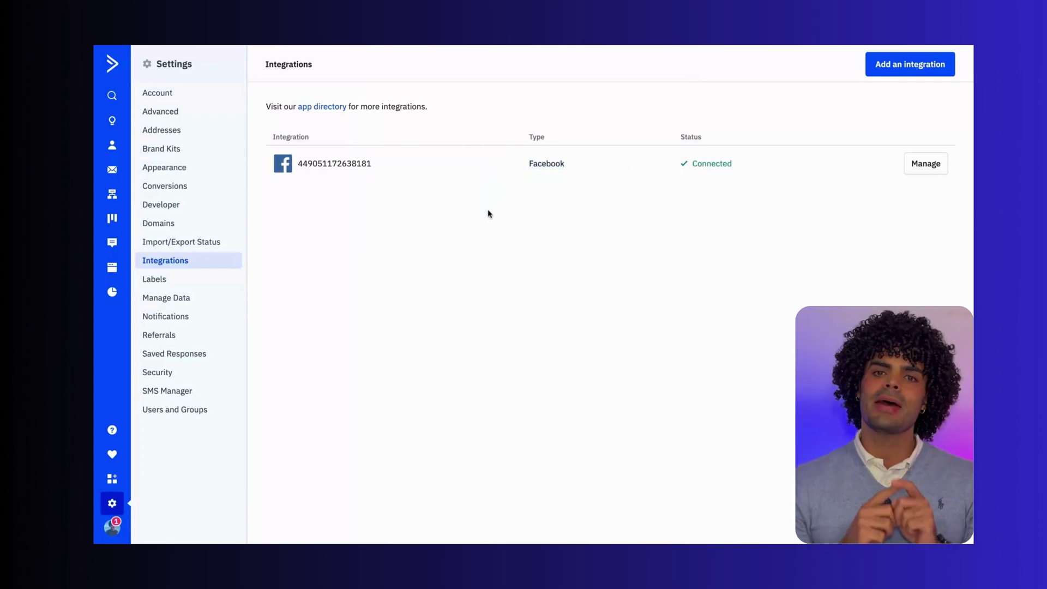
Step: Open the Segments list under Contacts
left_click(109, 66)
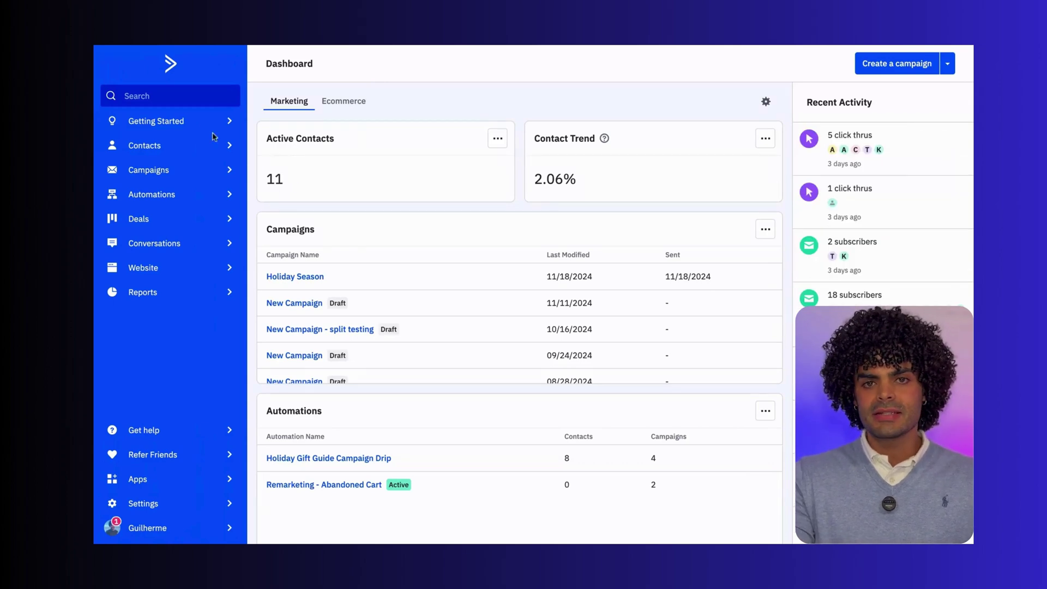
left_click(156, 155)
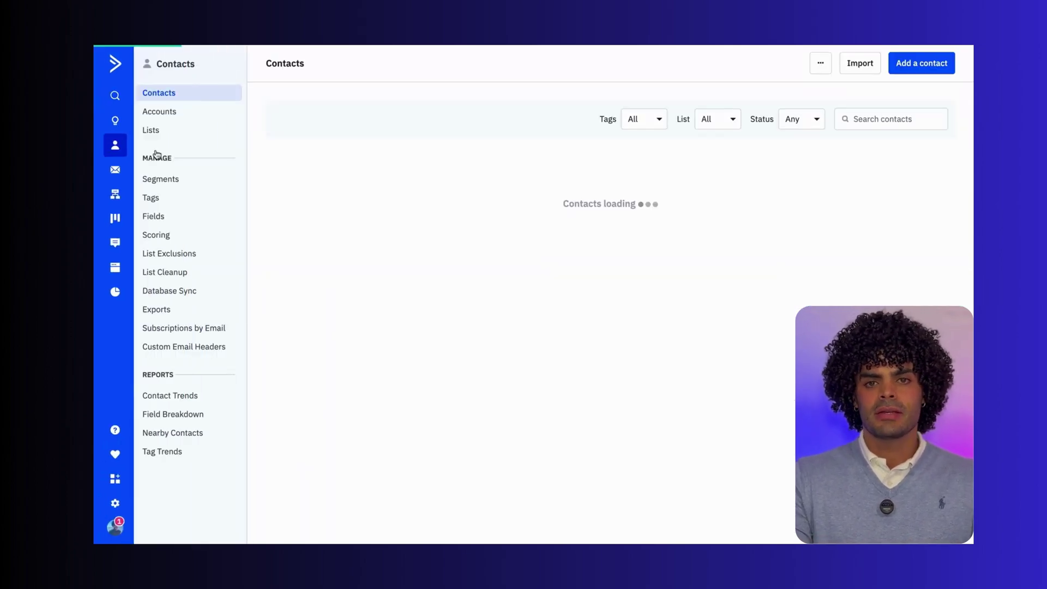
left_click(165, 180)
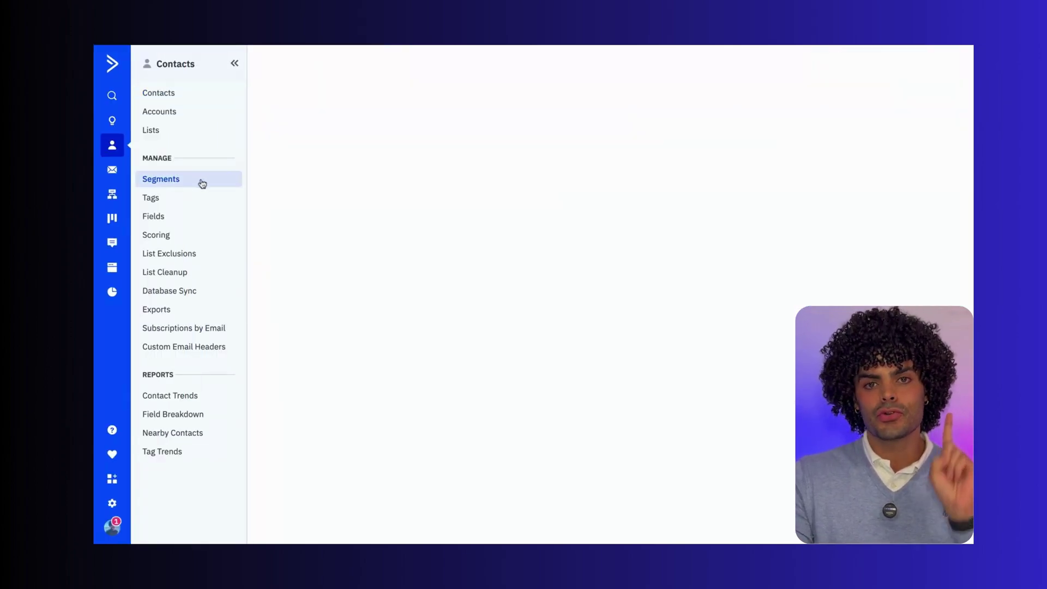
left_click(114, 195)
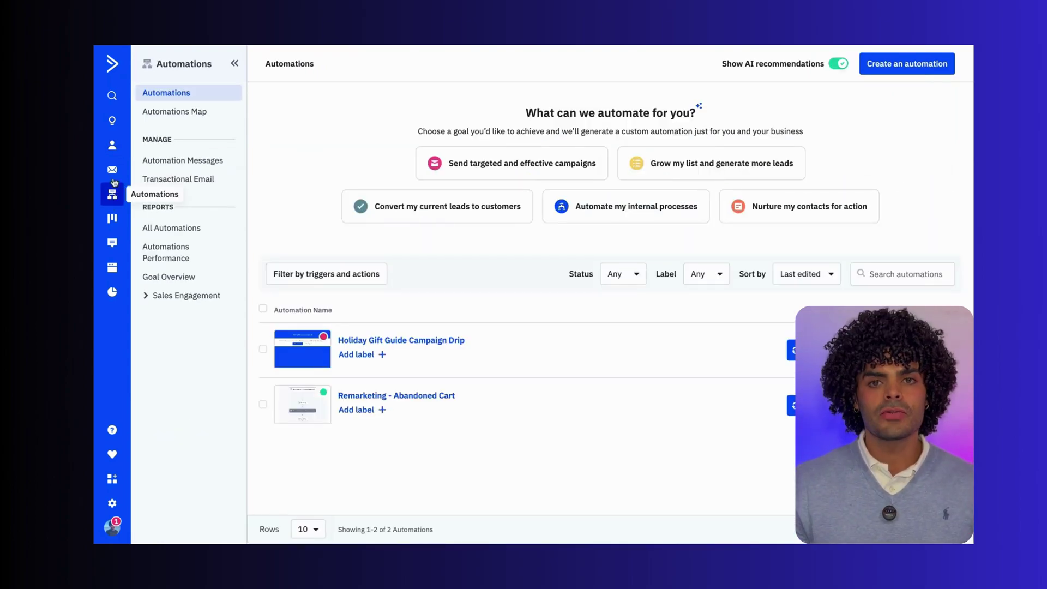
left_click(112, 148)
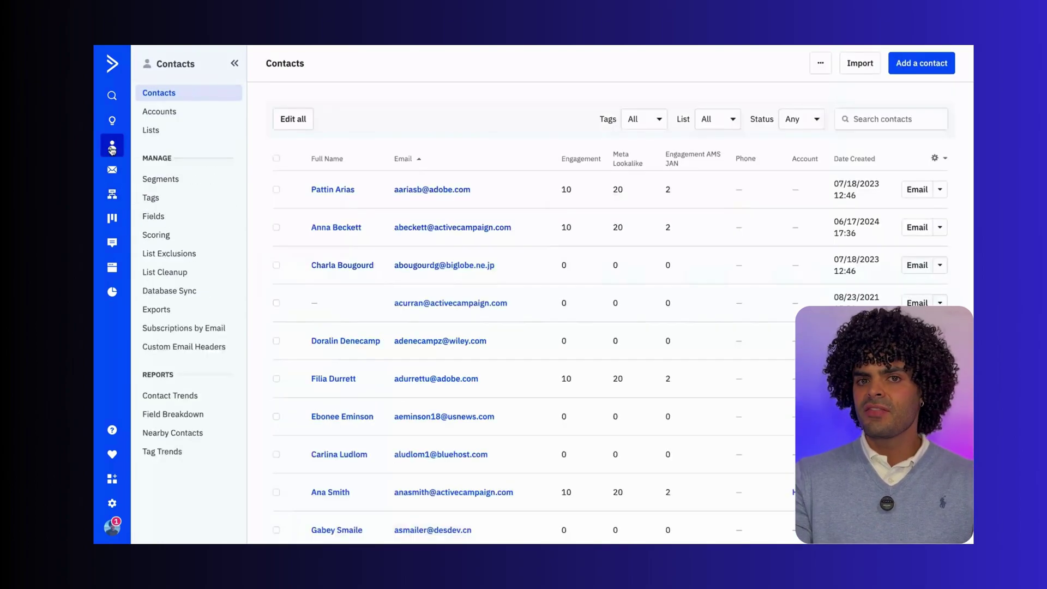
left_click(176, 179)
Step: Create a segment with the 'Is in Facebook Custom Audience' condition, then go to Automations
left_click(909, 59)
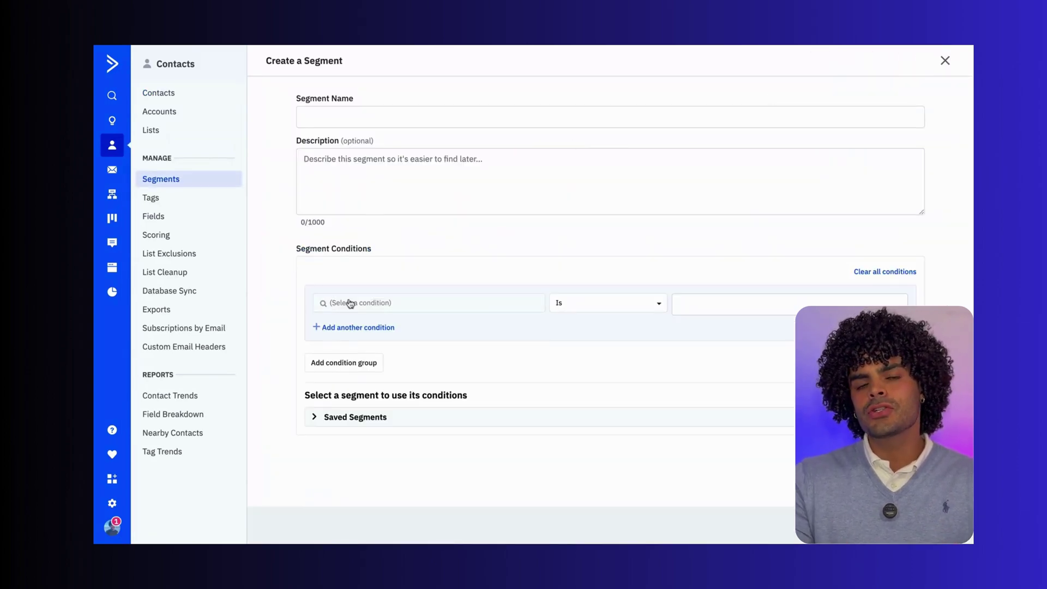
left_click(349, 304)
type("face")
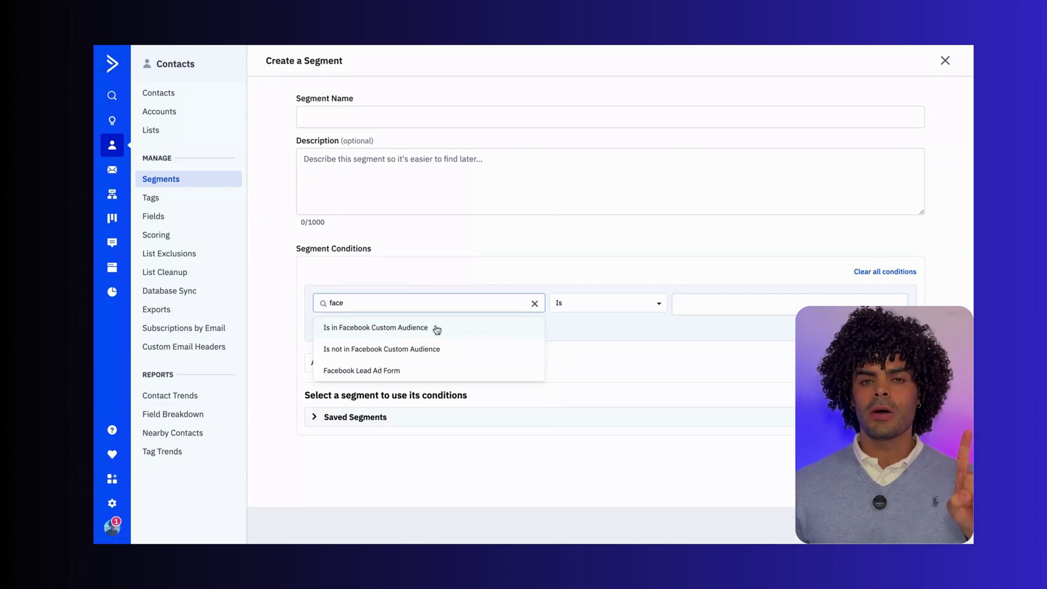
left_click(363, 328)
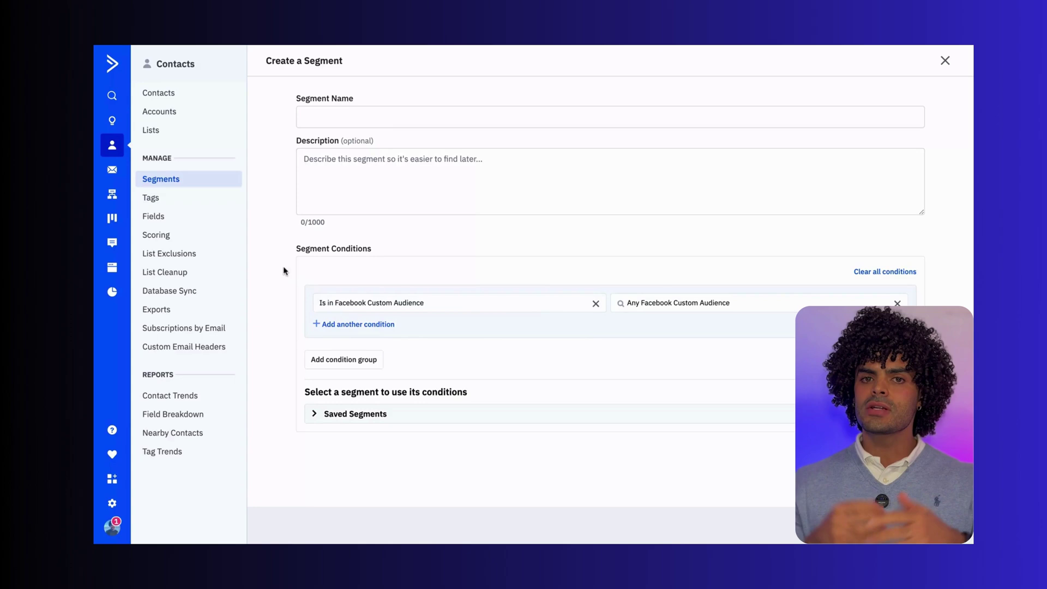
left_click(113, 195)
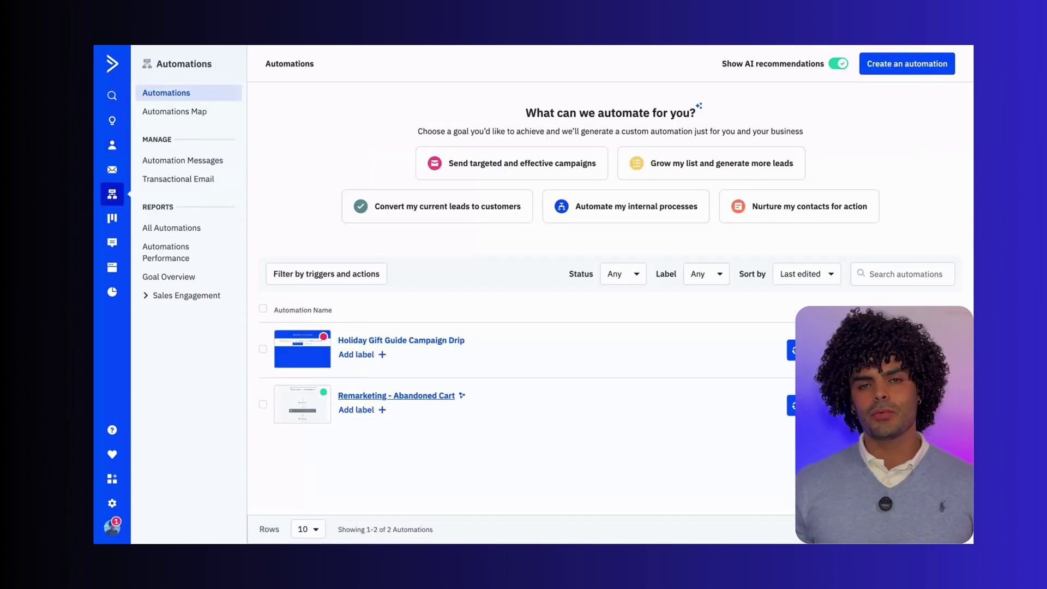
Step: Add an 'Add to Facebook Custom Audience' step for Remarketing AC to the Abandoned Cart automation
left_click(396, 394)
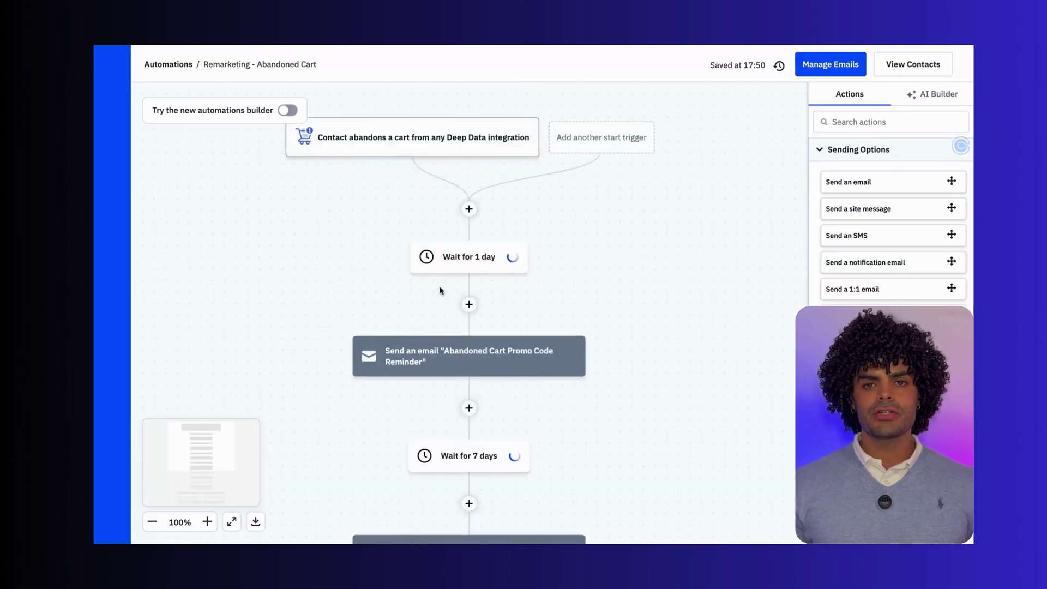
left_click(468, 306)
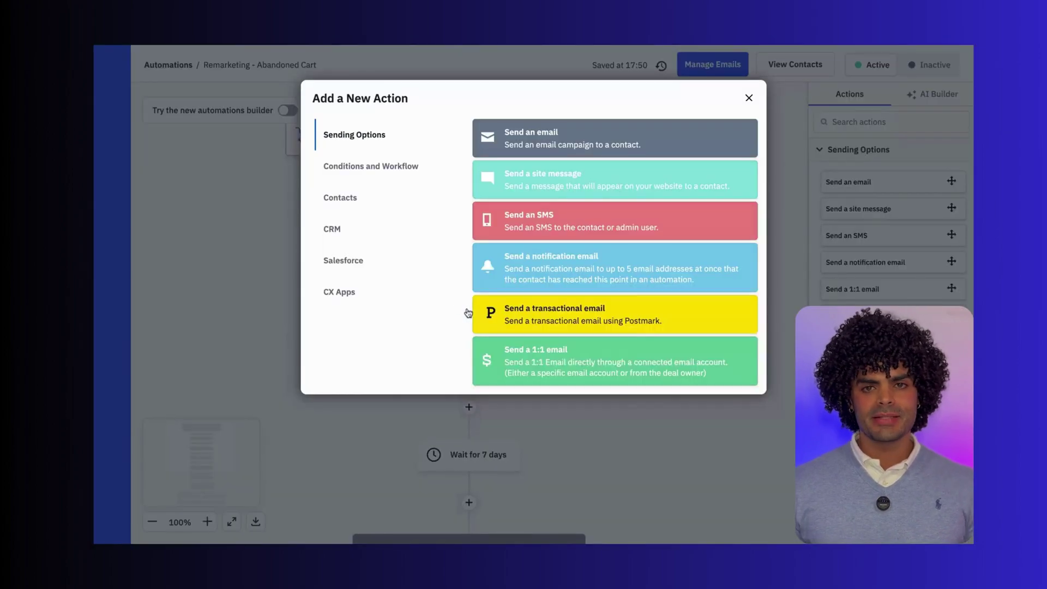
left_click(350, 205)
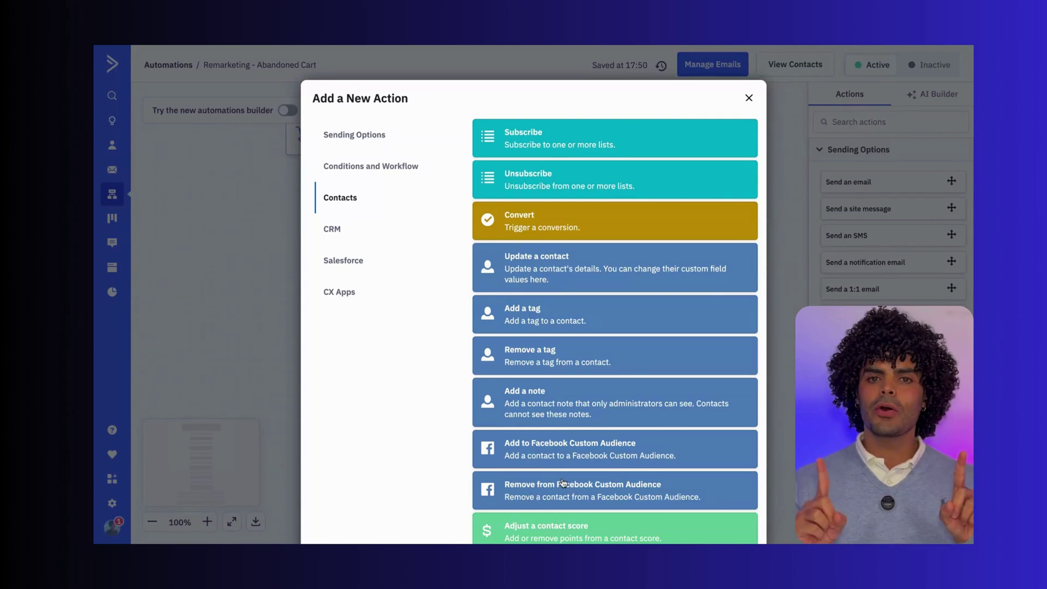
left_click(550, 458)
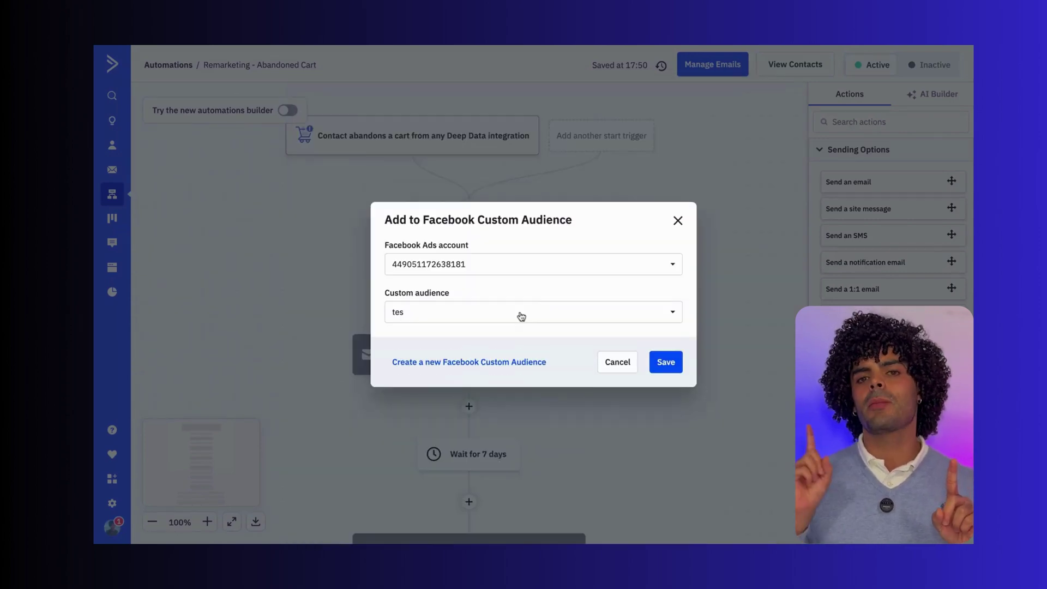
left_click(520, 315)
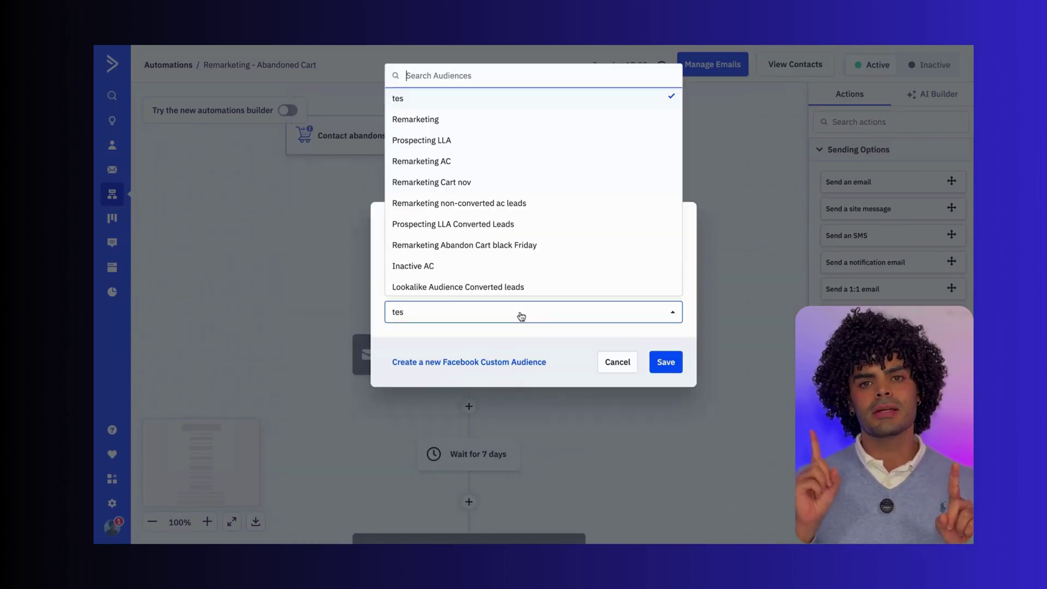
left_click(448, 160)
left_click(665, 362)
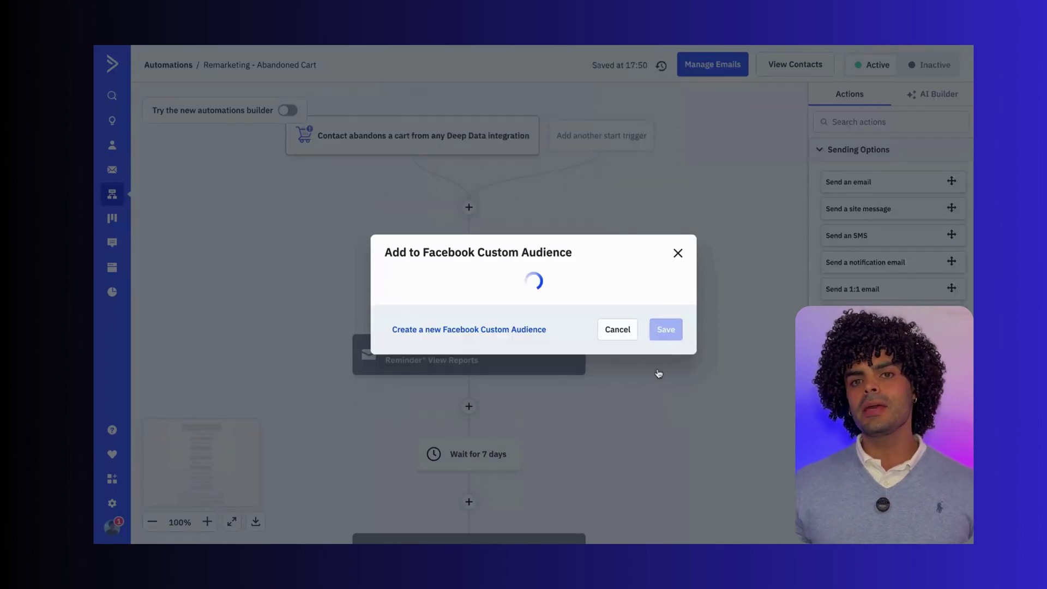
scroll(658, 374, "down", 3)
scroll(643, 393, "down", 1)
scroll(640, 396, "down", 3)
scroll(626, 393, "down", 2)
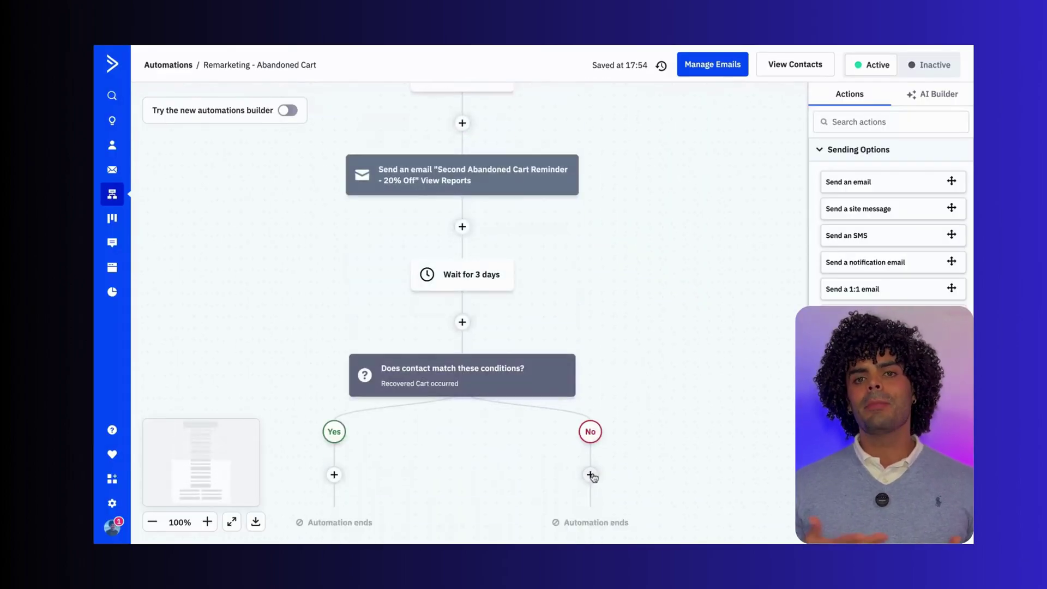
Step: Add a 'Remove from Facebook Custom Audience' step with Remarketing AC after the condition branch
left_click(591, 476)
left_click(570, 494)
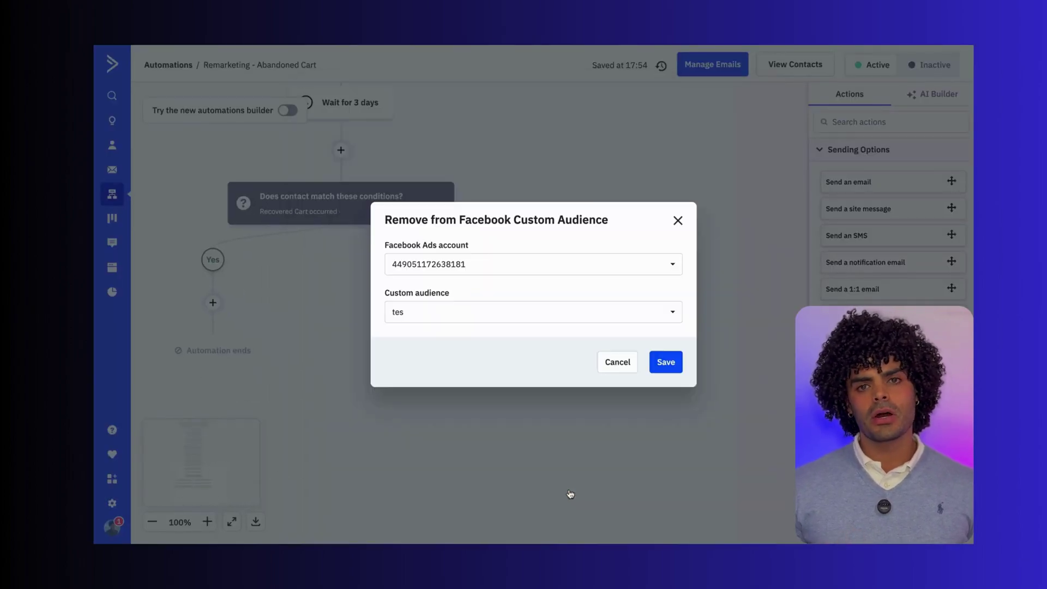
left_click(552, 311)
left_click(483, 163)
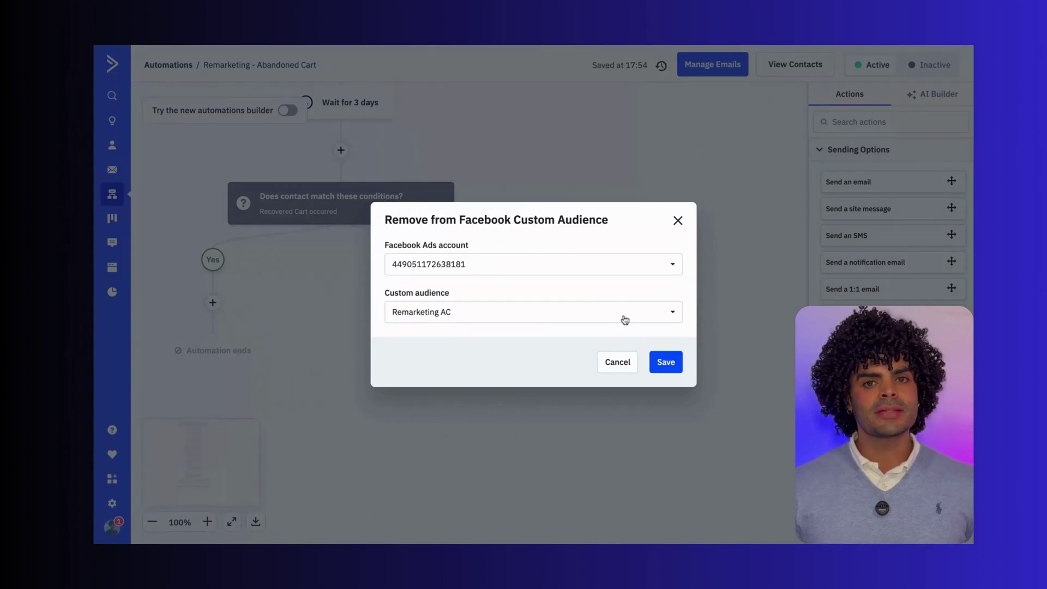